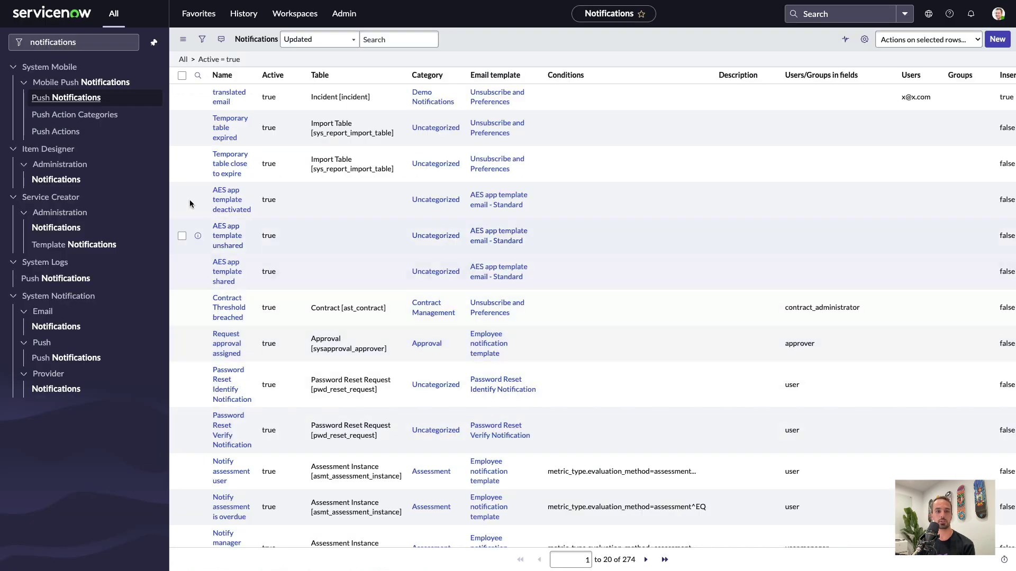
- Open the 'translated email' notification in Advanced view and scroll to Translated Notifications
click(217, 103)
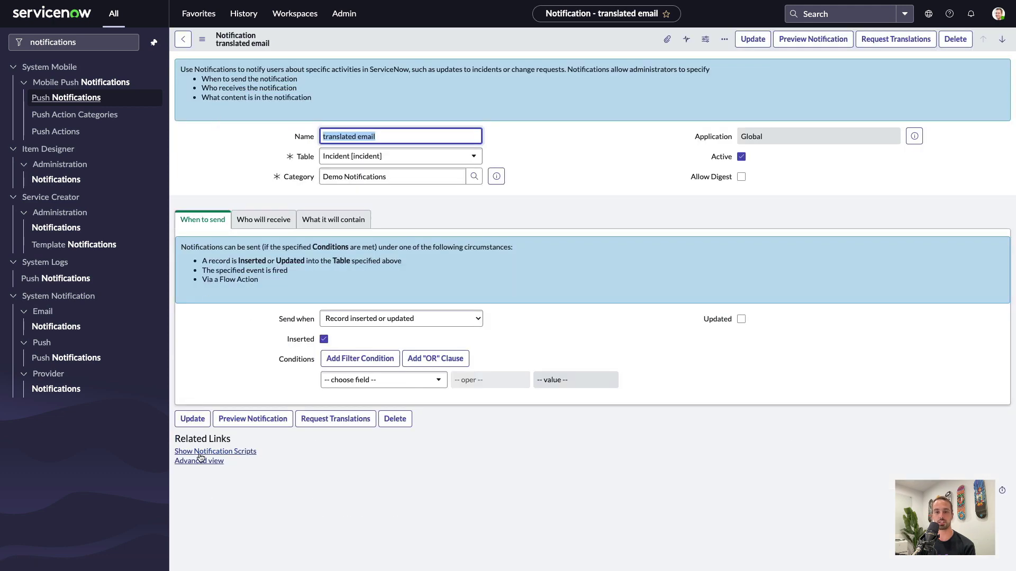
click(211, 463)
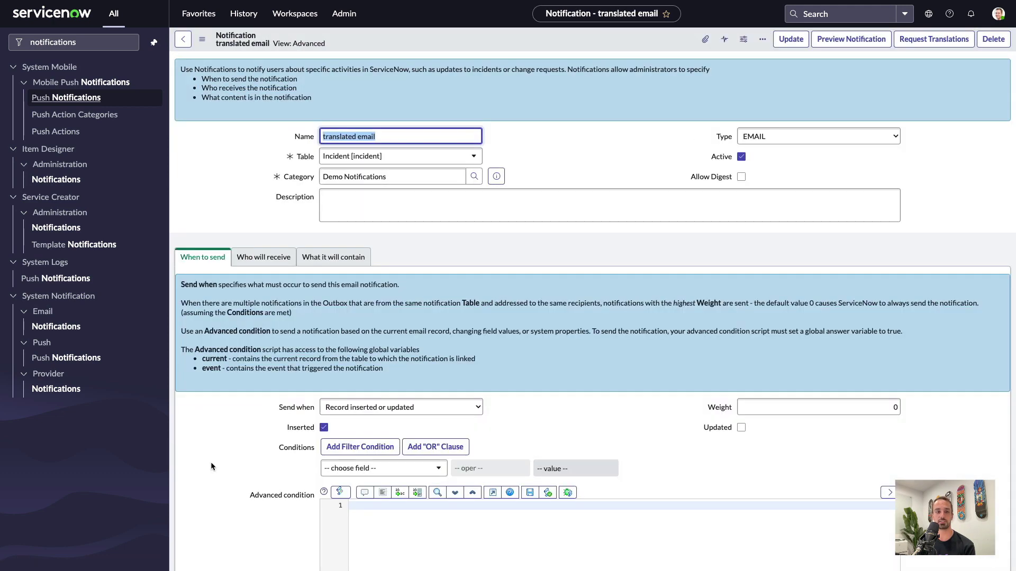
scroll(211, 467, down, 5)
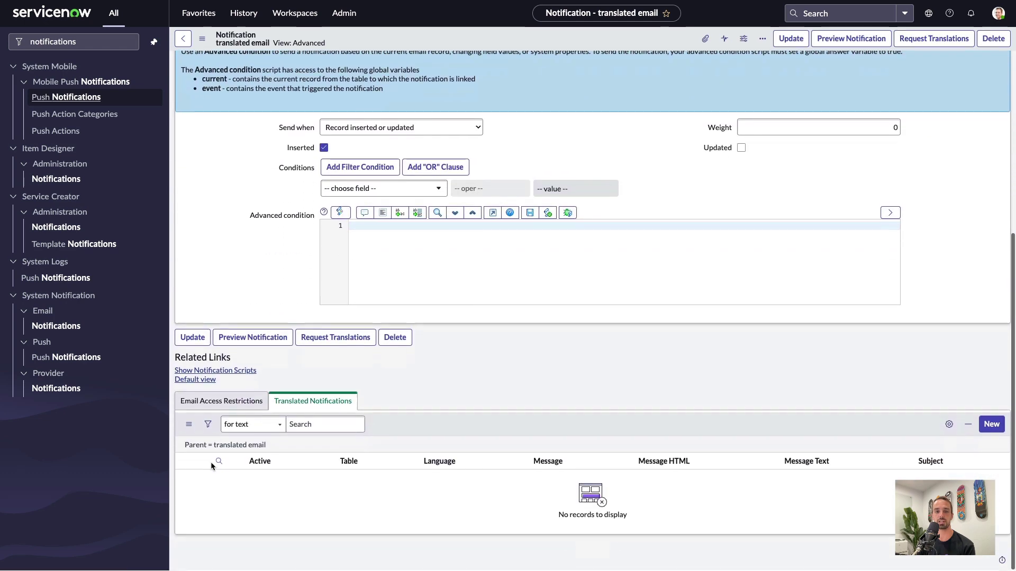
- Submit a new Spanish translation with the message 'Cómo está, mi amigo?'
click(992, 425)
click(372, 109)
text(translated email)
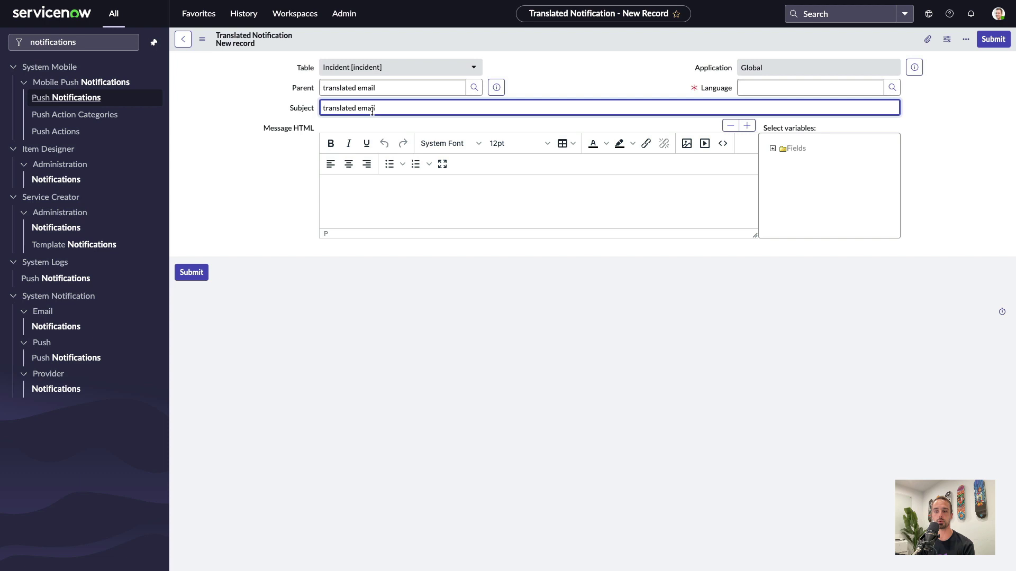
click(398, 207)
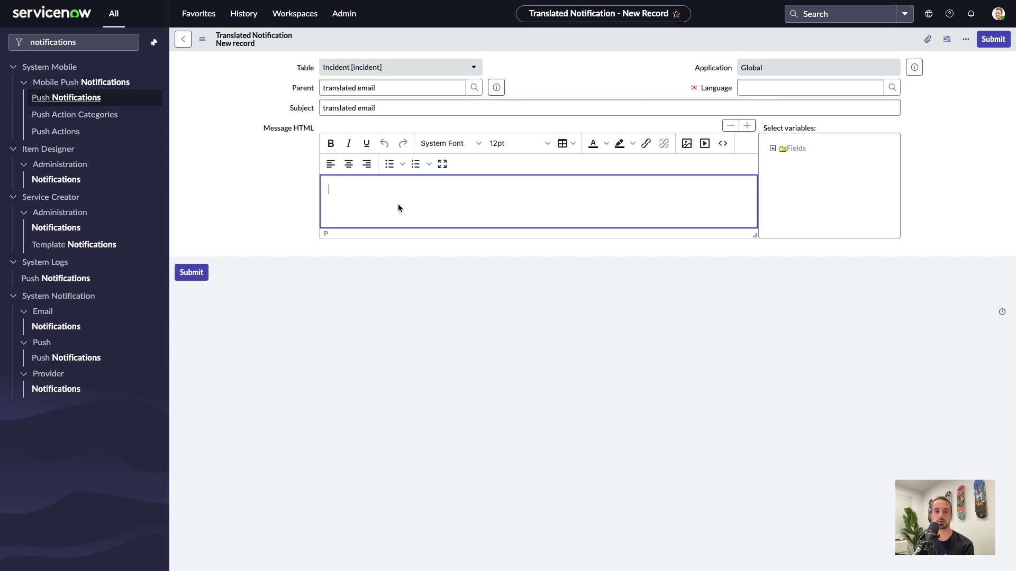
text(Cómo está, mi amigo?)
click(809, 88)
text(Spanish)
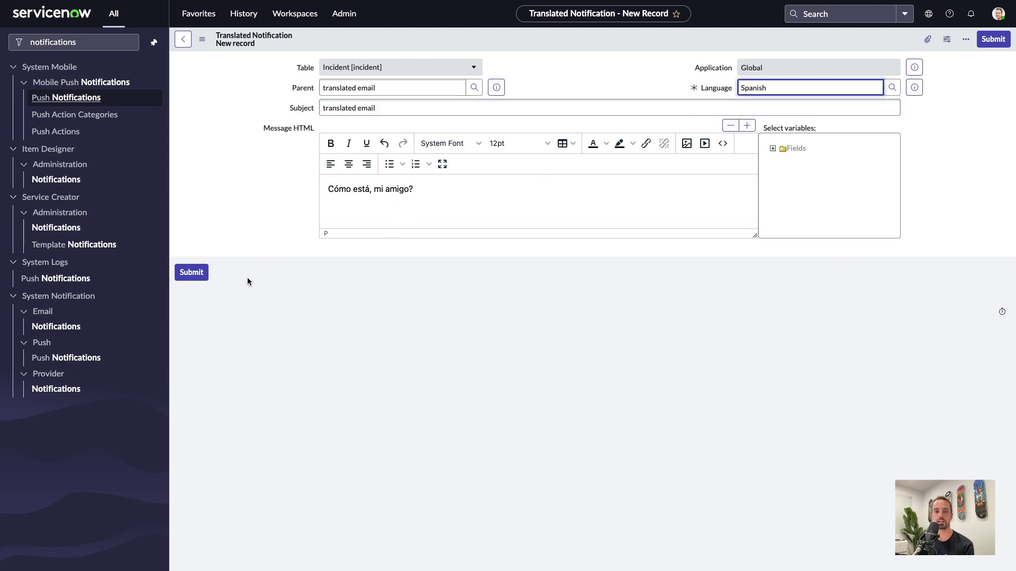
click(194, 273)
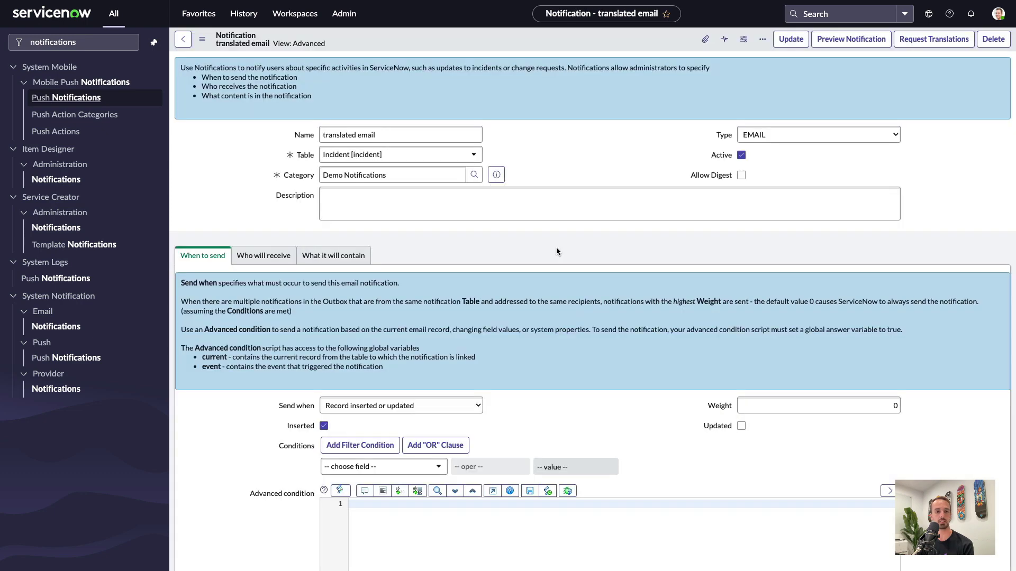
- Check Enable Dynamic Translation on the 'What it will contain' tab and save the notification
click(332, 261)
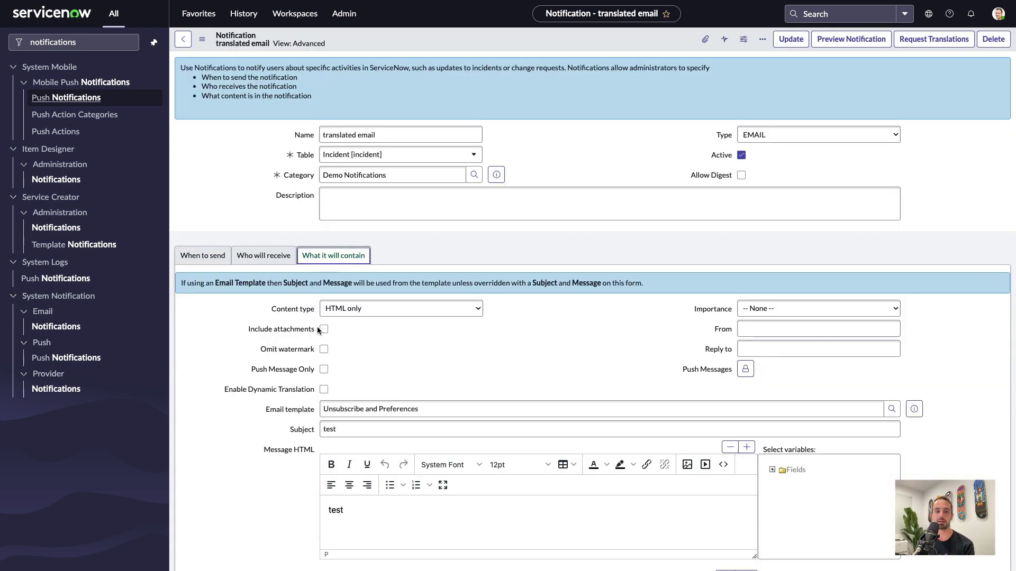
click(324, 390)
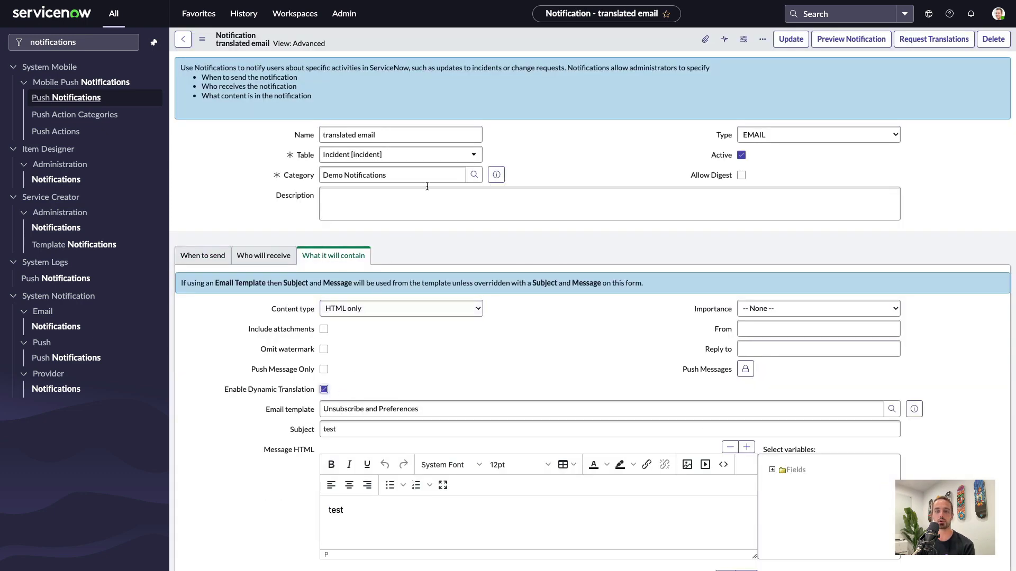
right_click(465, 40)
click(485, 49)
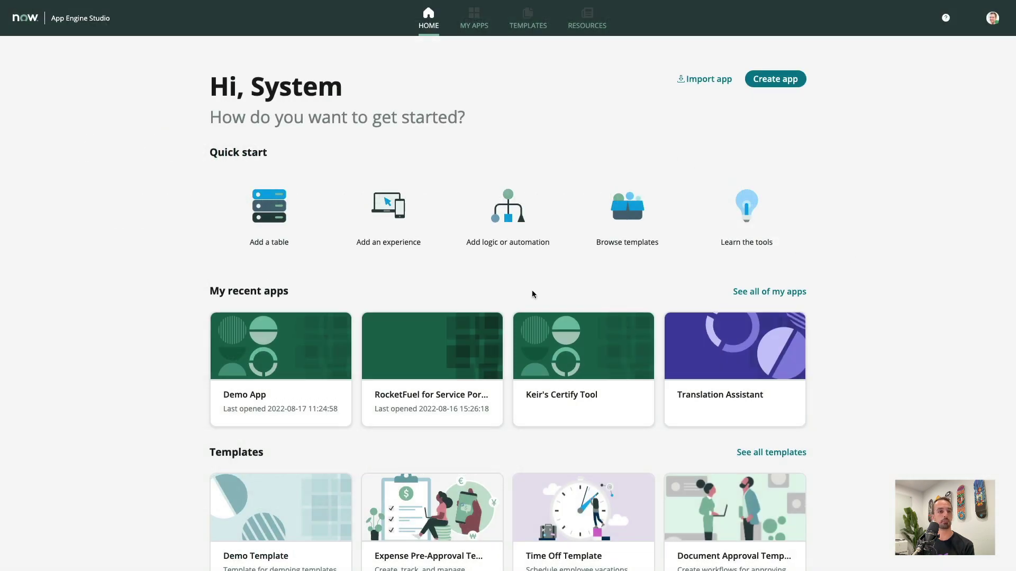
- Open the Demo App from My recent apps
click(293, 349)
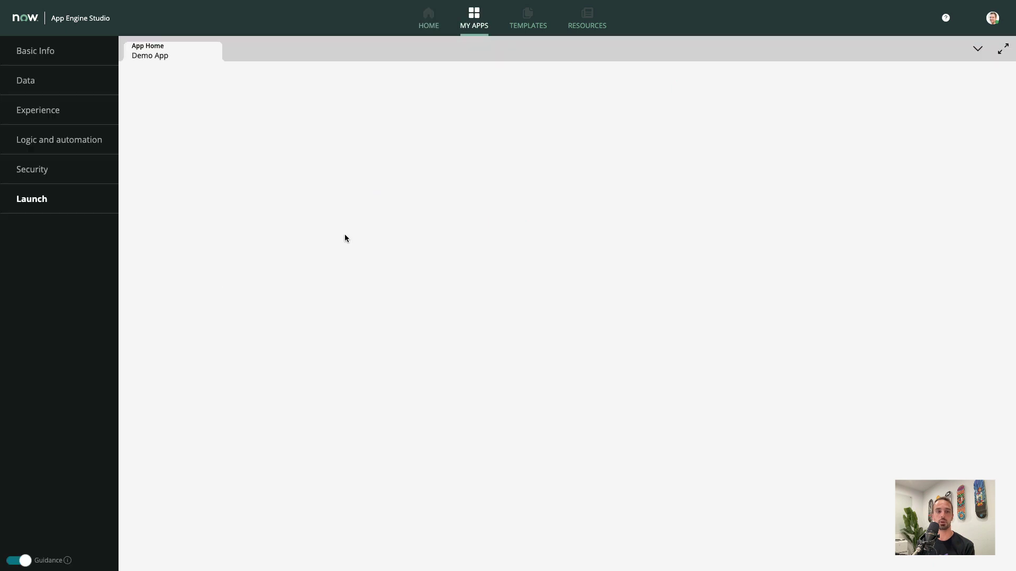
- Open the Demo table, review its Forms and Flows tabs, and begin adding a new flow
click(346, 233)
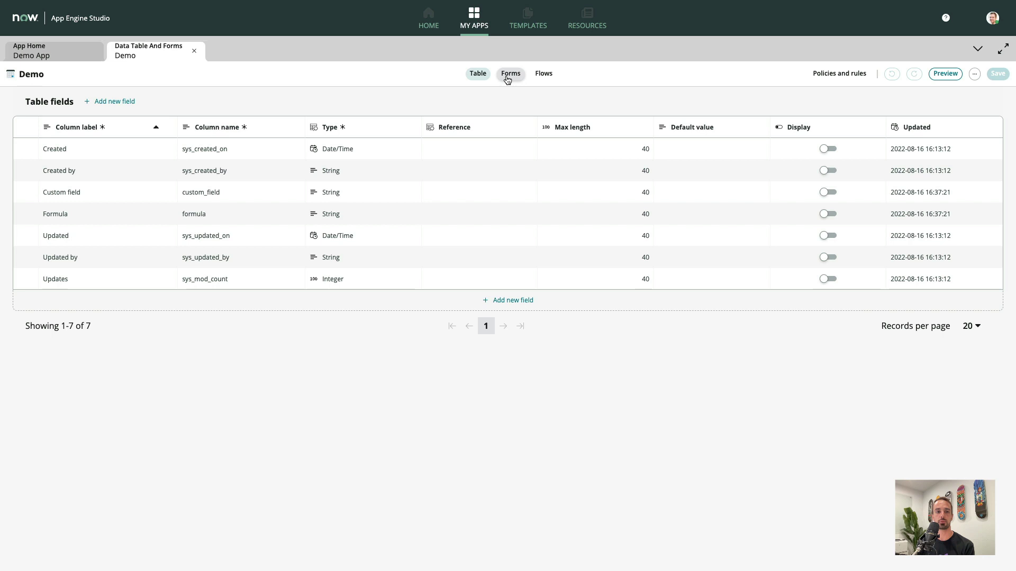
click(510, 78)
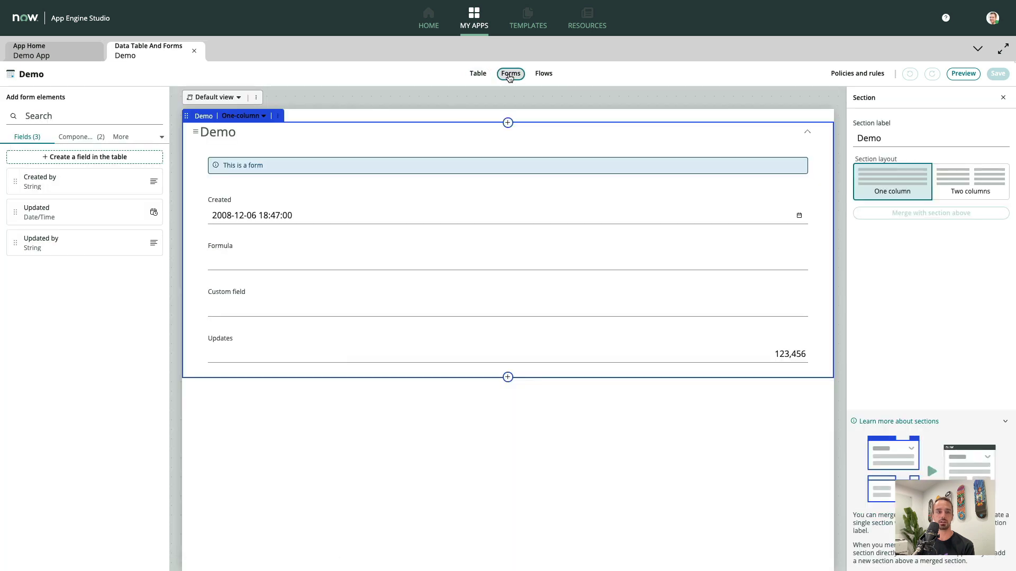
click(545, 74)
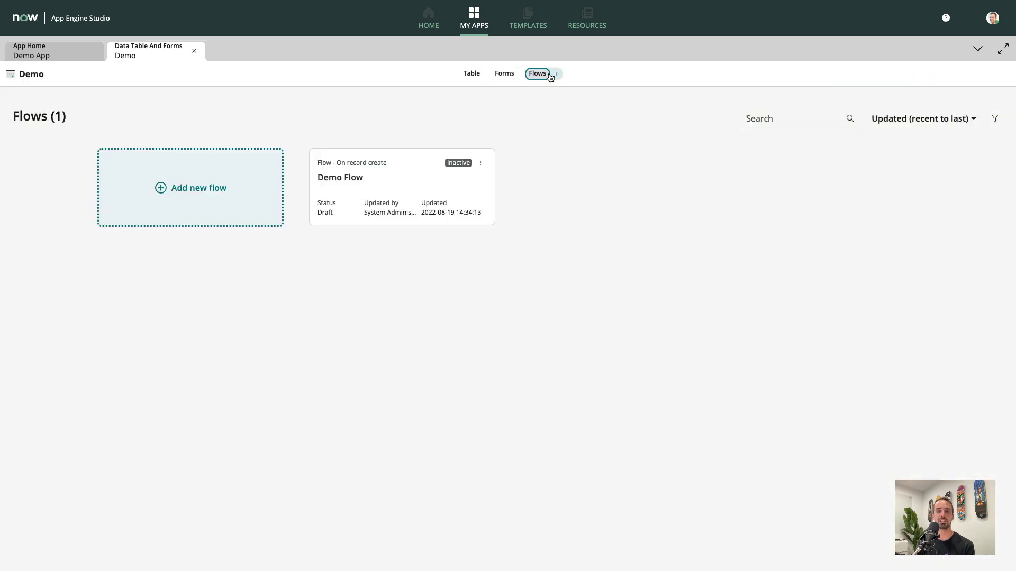
click(211, 188)
- On the Demo form, add the formula CONCATENATE(custom_field,sys_id) to the Formula field and submit it
click(504, 74)
click(242, 260)
click(906, 431)
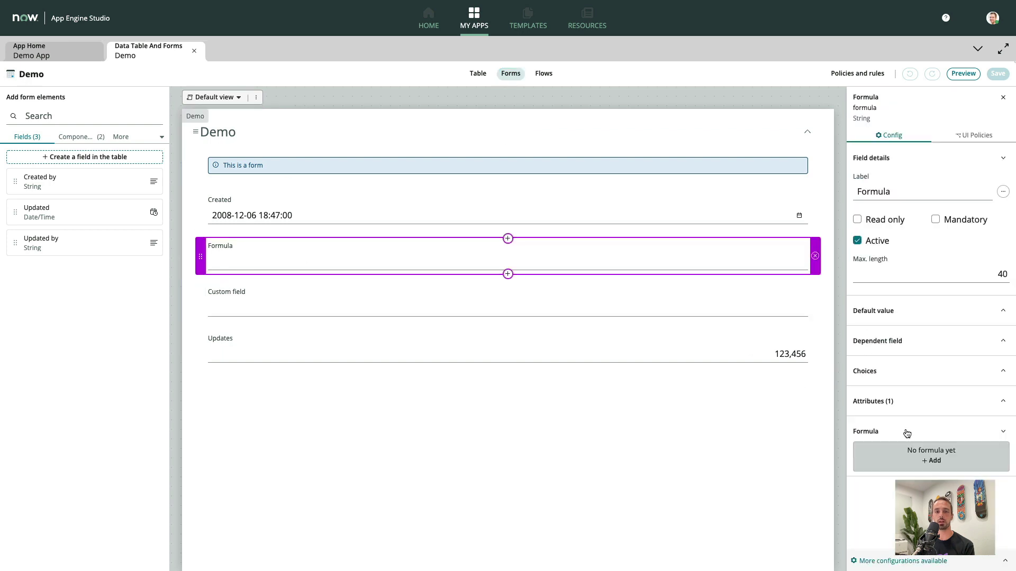
click(932, 460)
text(co)
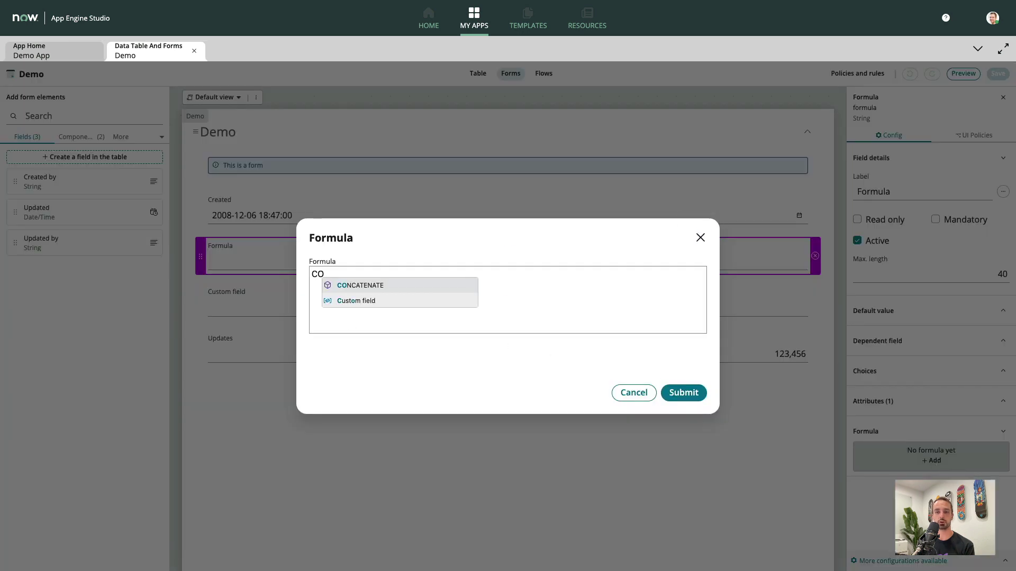
key(Return)
text(cu)
key(Return)
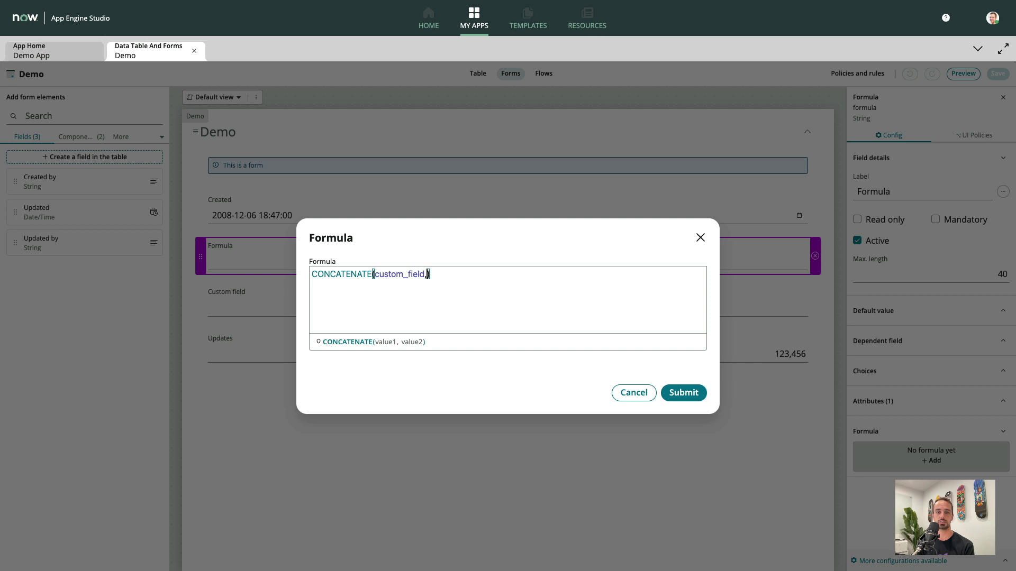
text(,sys)
key(Return)
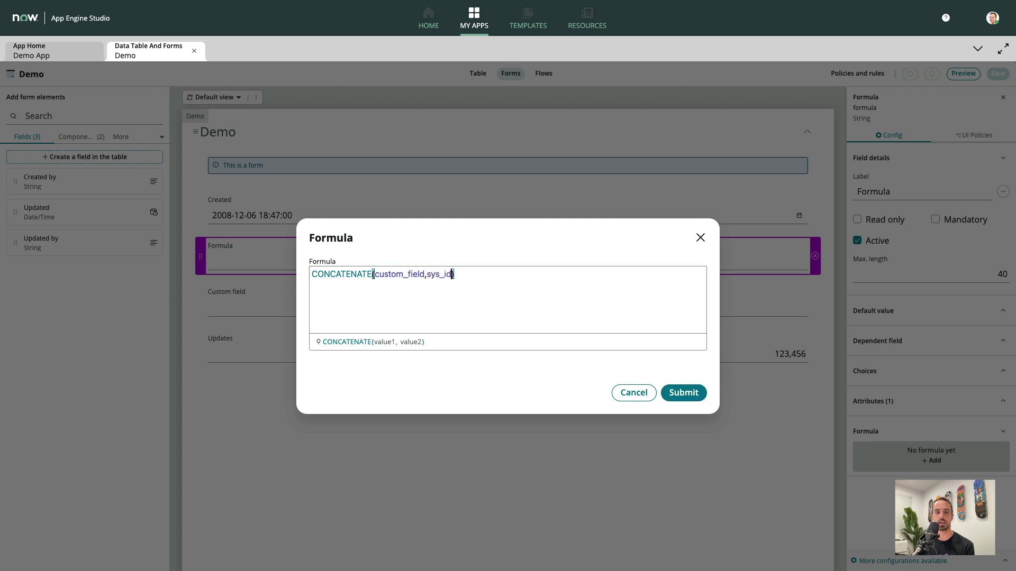
click(684, 393)
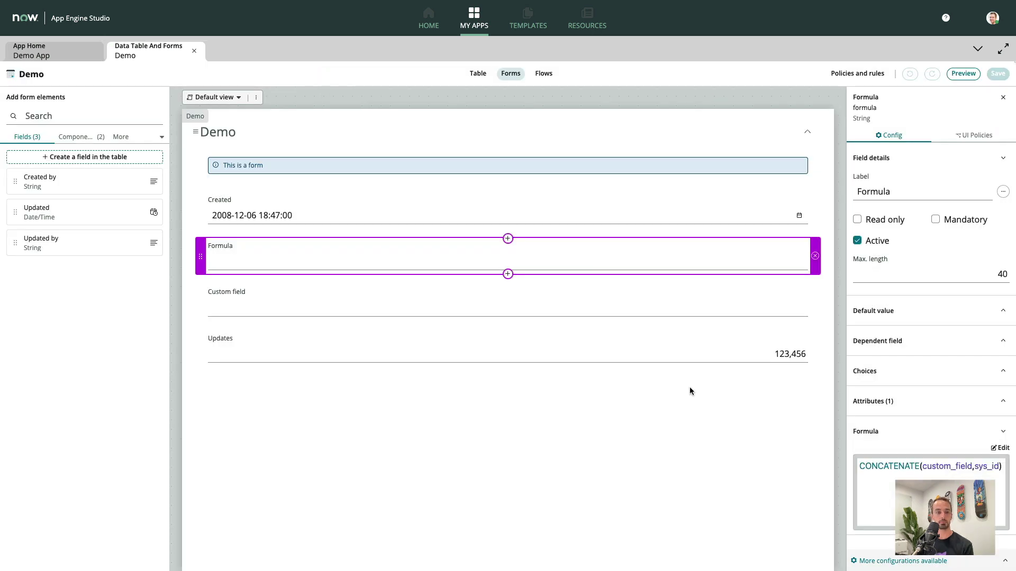
- Choose Share from the Demo Template's options menu in the templates gallery
click(528, 26)
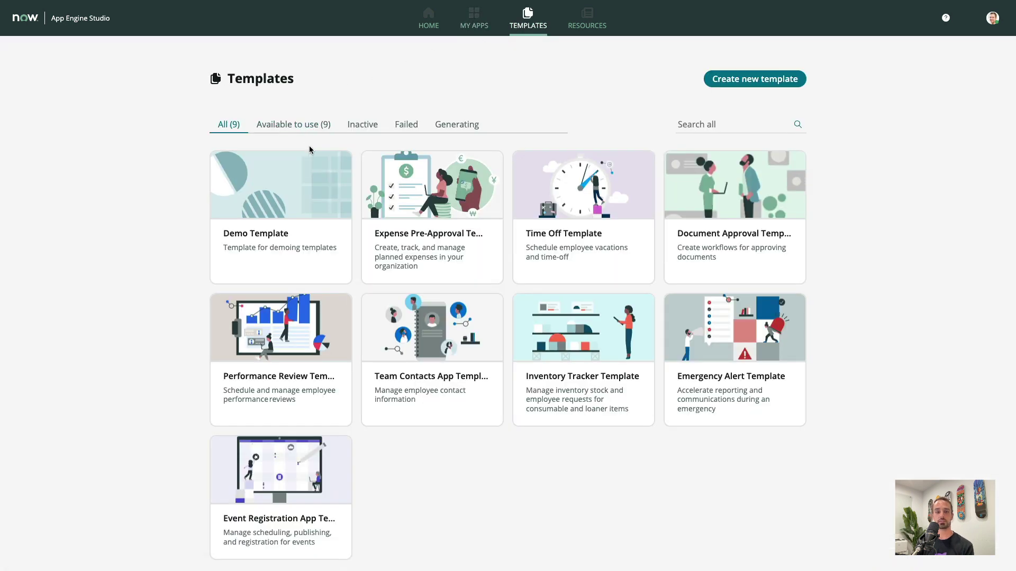
mouse_move(313, 164)
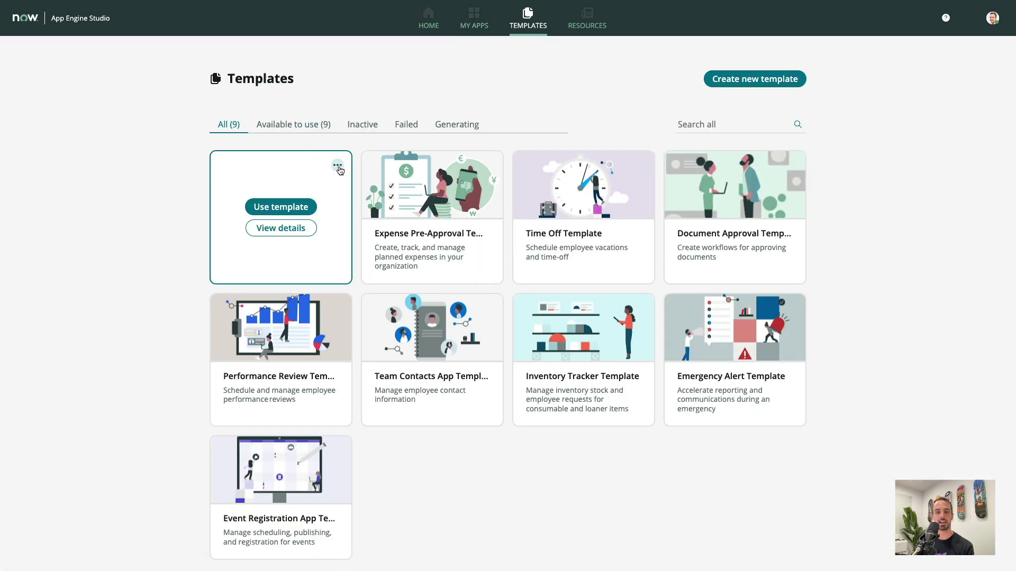
click(338, 166)
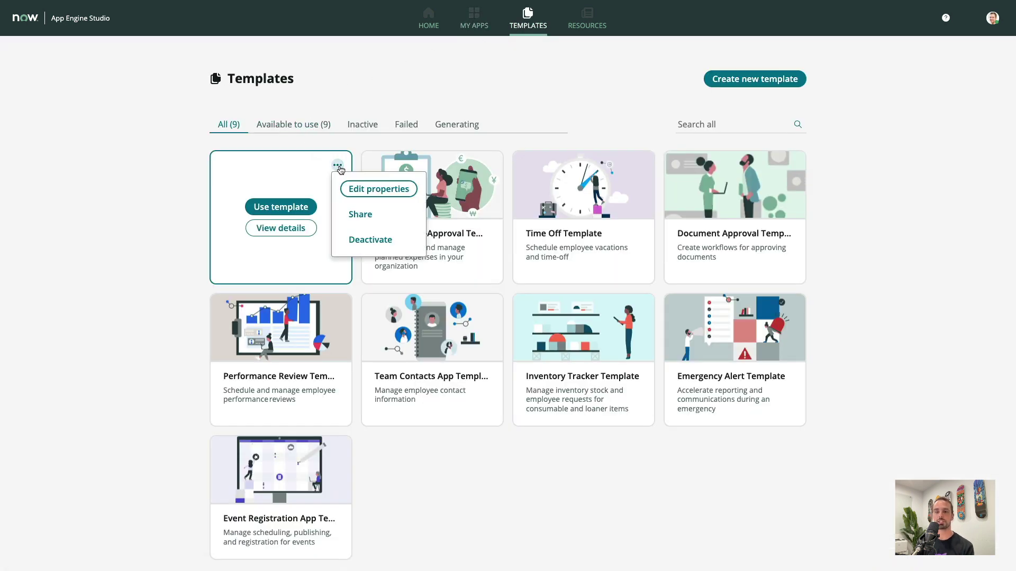
click(361, 215)
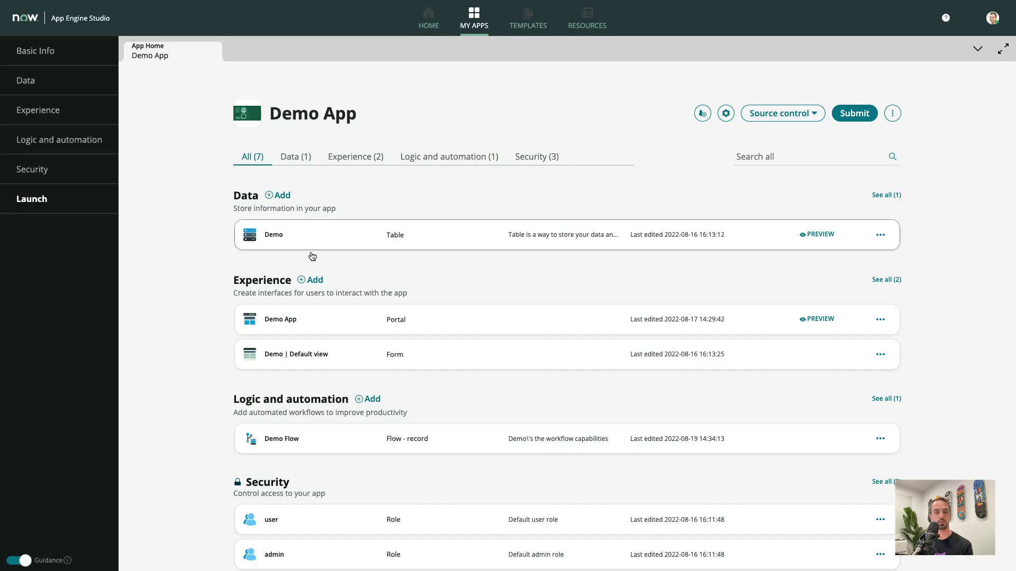
- Add an Email notification under Logic and automation named 'Email to be sent'
click(370, 400)
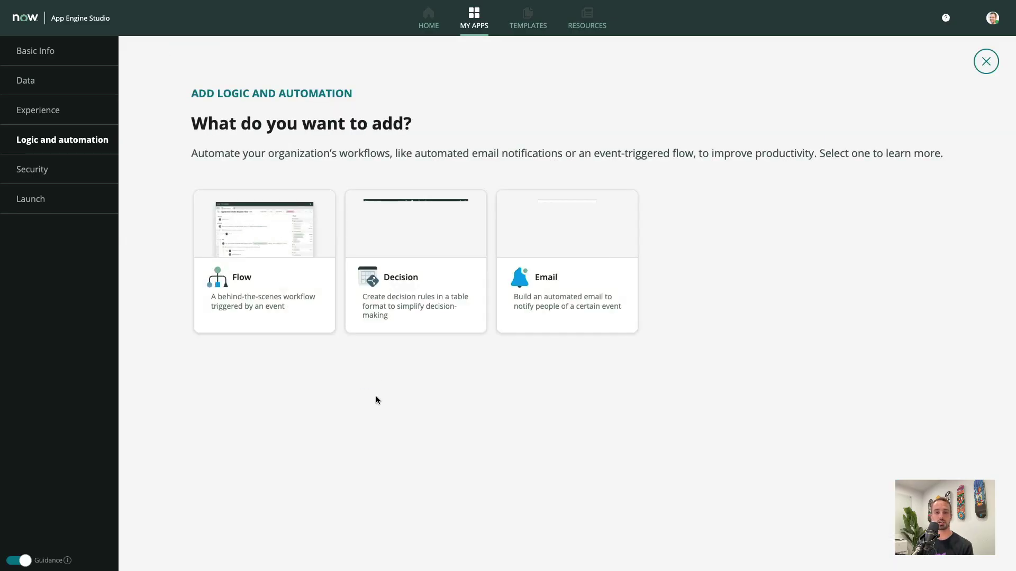
click(550, 255)
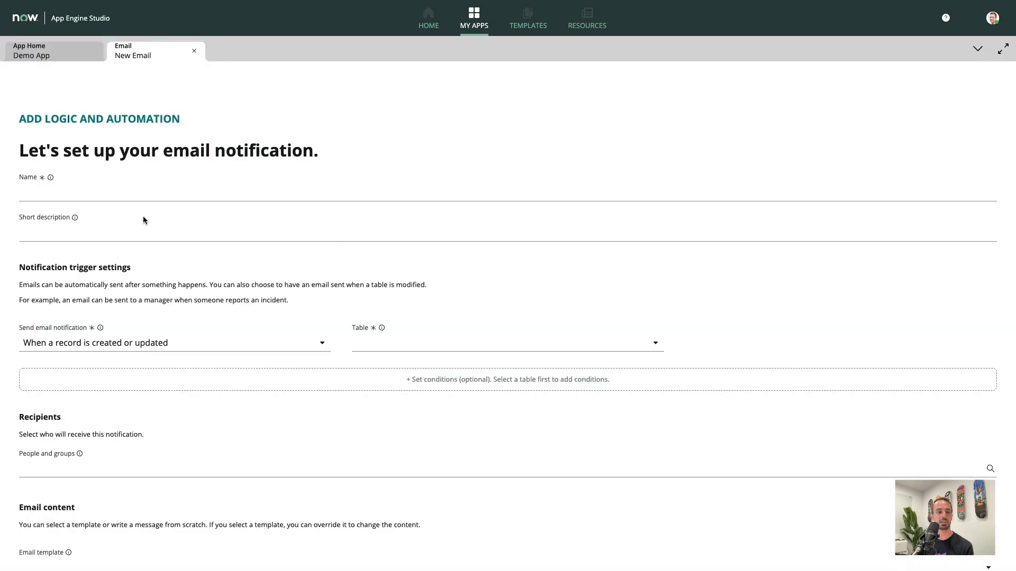
click(146, 193)
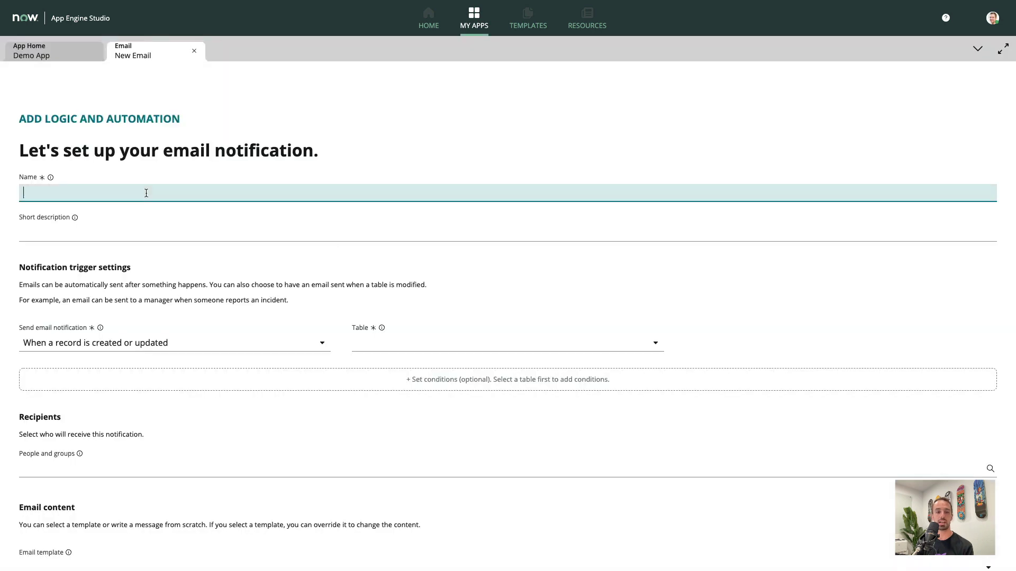
text(Email to be sent)
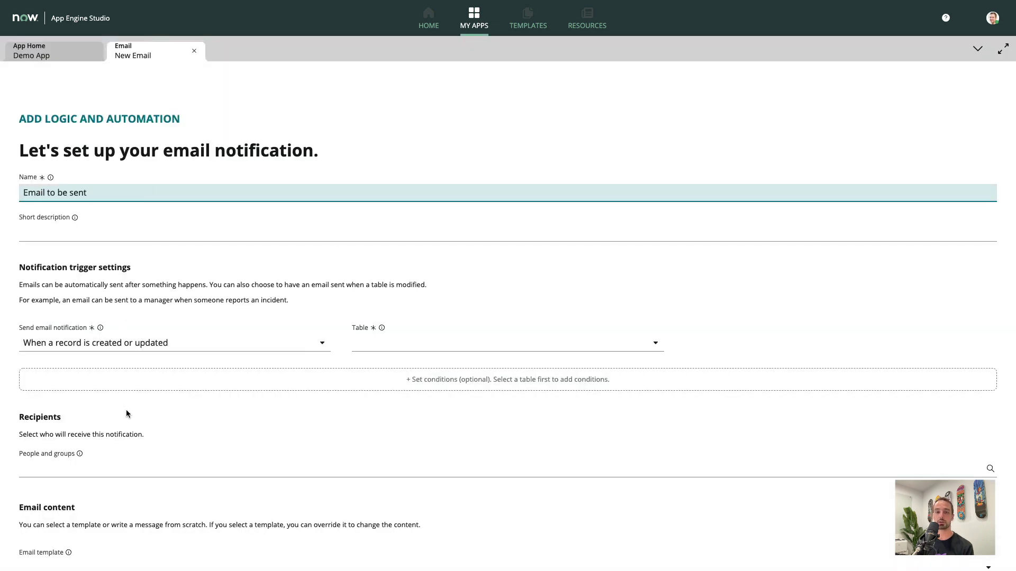
scroll(126, 412, down, 5)
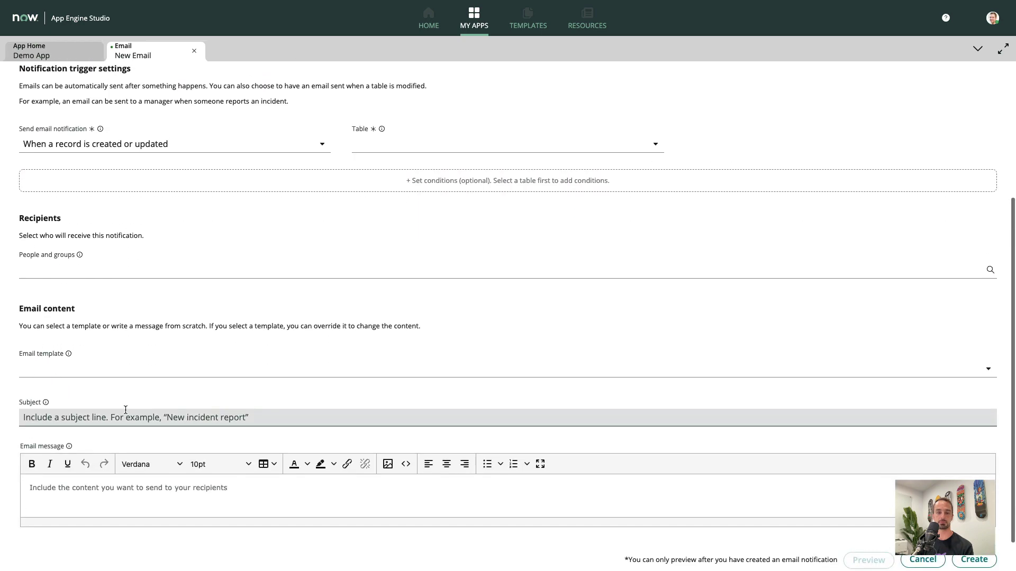
scroll(126, 410, up, 5)
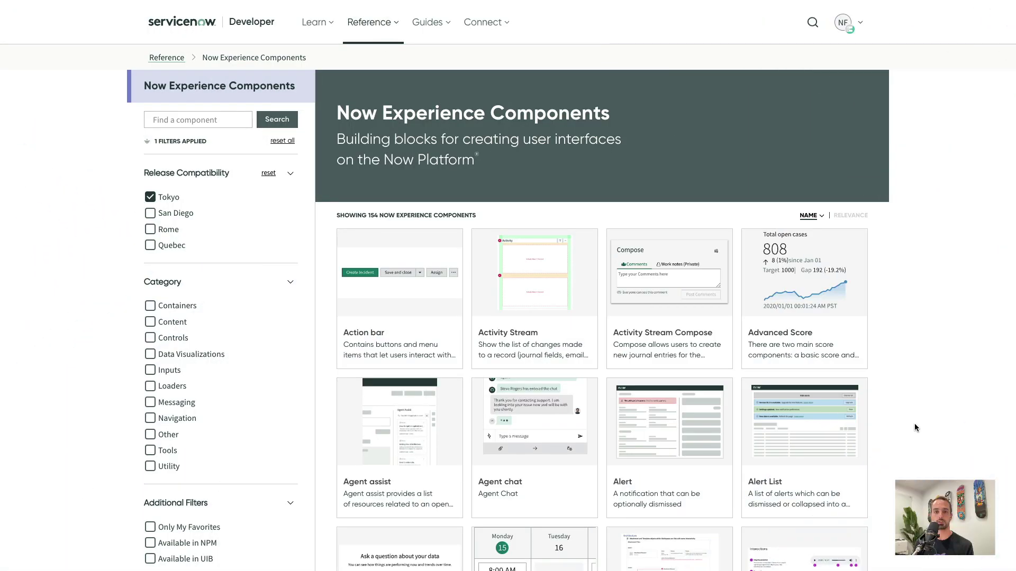
- Search the components for 'cond' and add the Condition Builder to the top container
scroll(914, 427, down, 6)
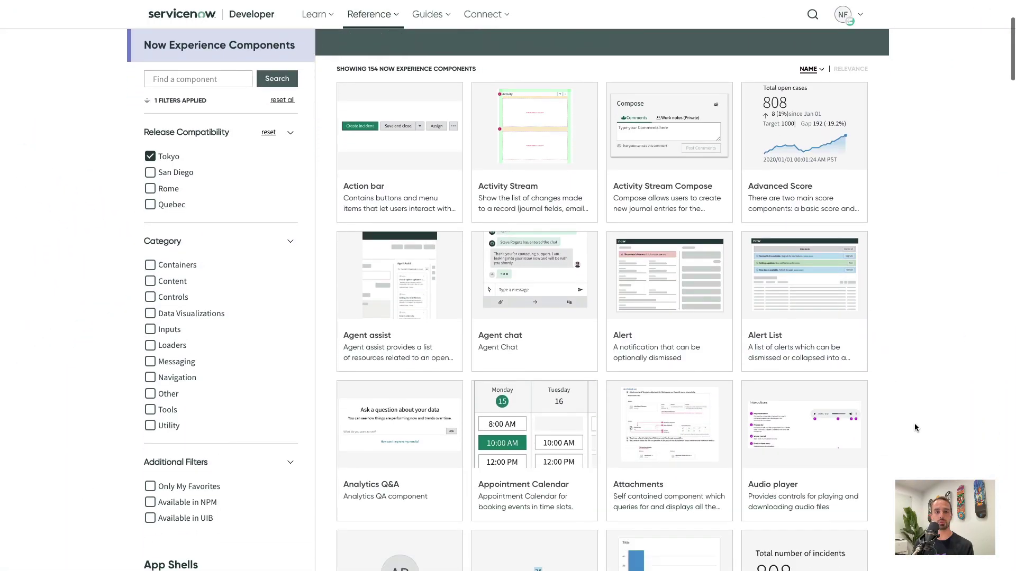
scroll(914, 427, down, 3)
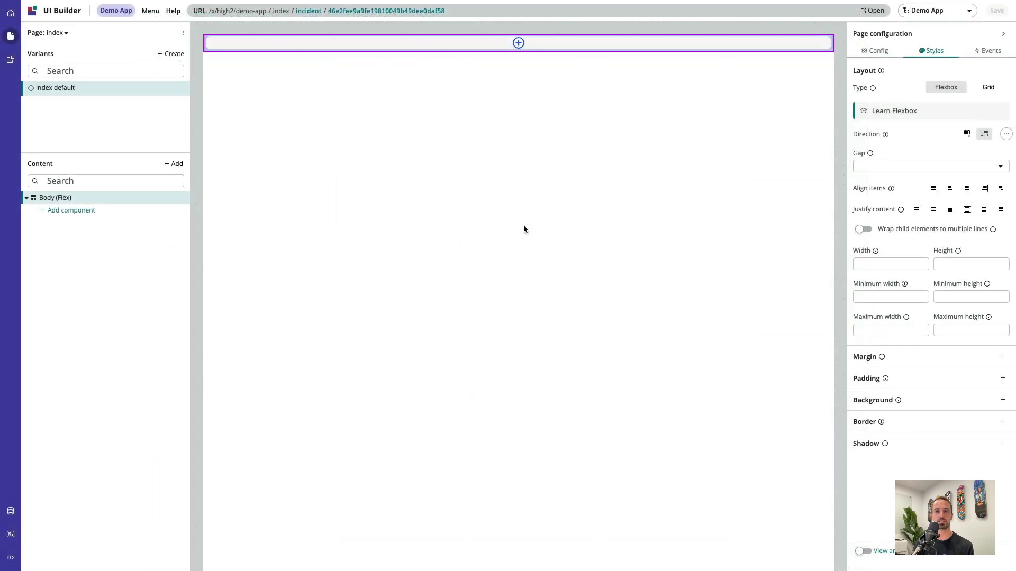
click(518, 43)
click(402, 109)
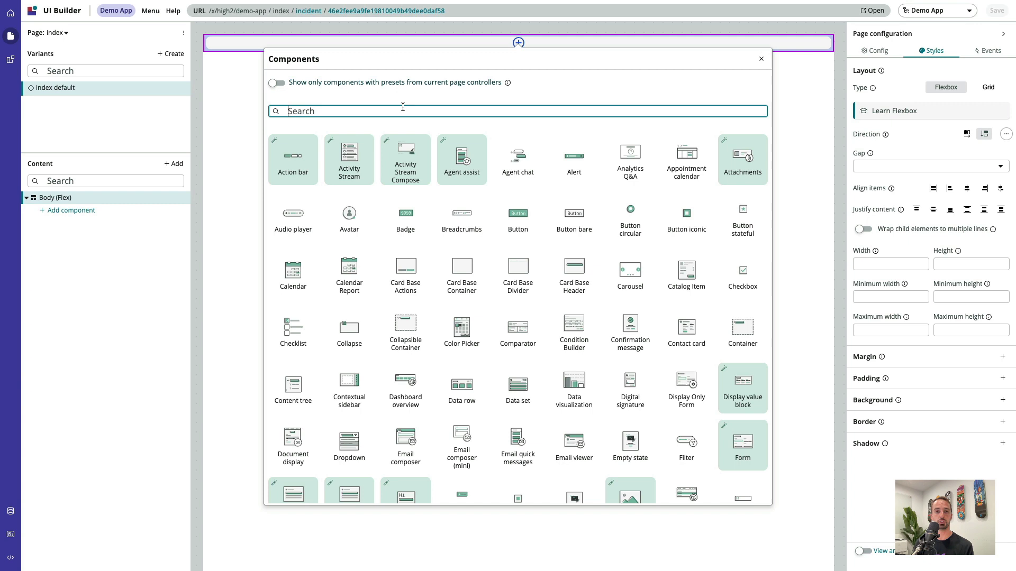
text(cond)
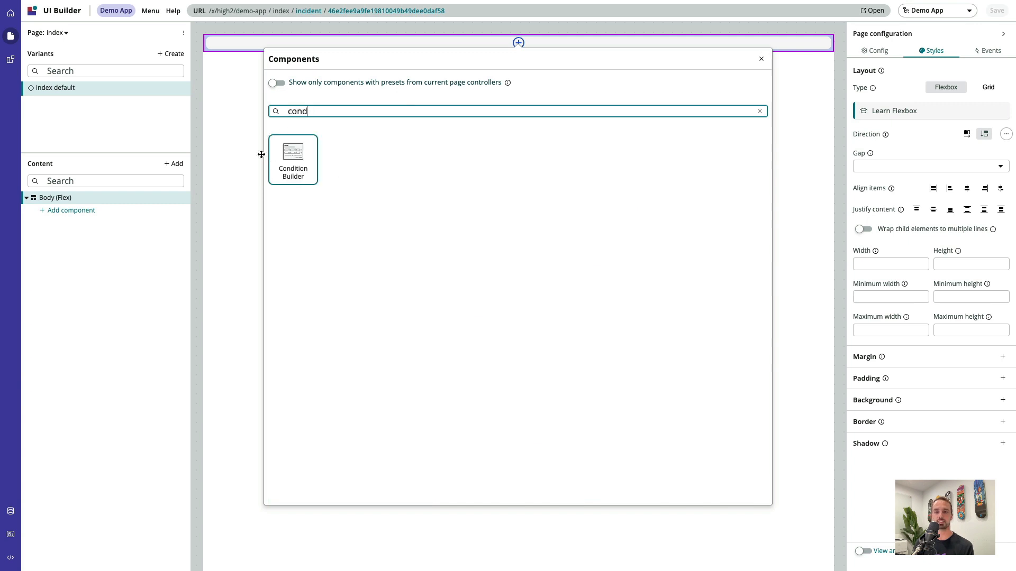
click(305, 154)
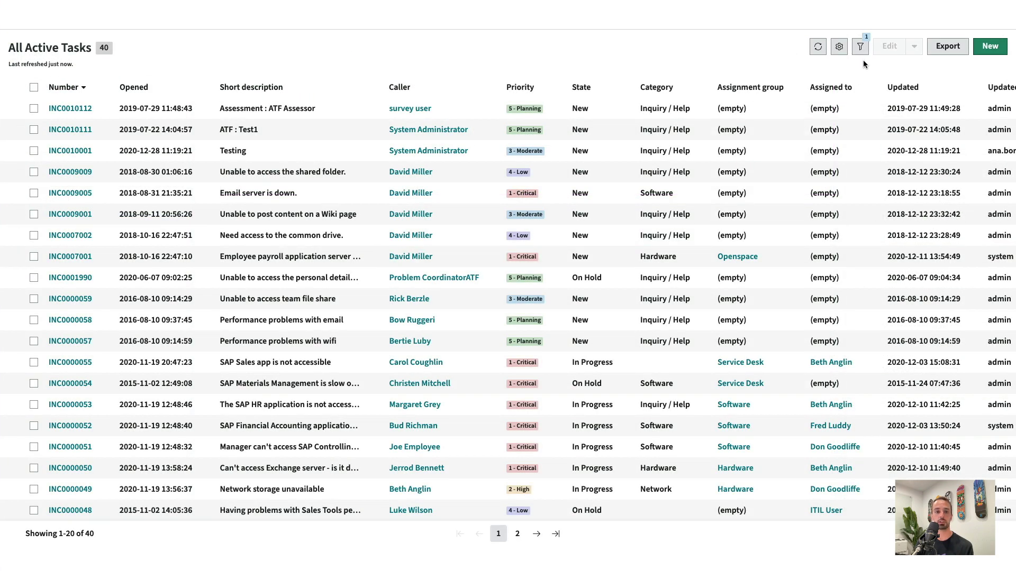
- Expand the task list's advanced filter, add the Form Record Presence component, and open INC0009003
click(859, 49)
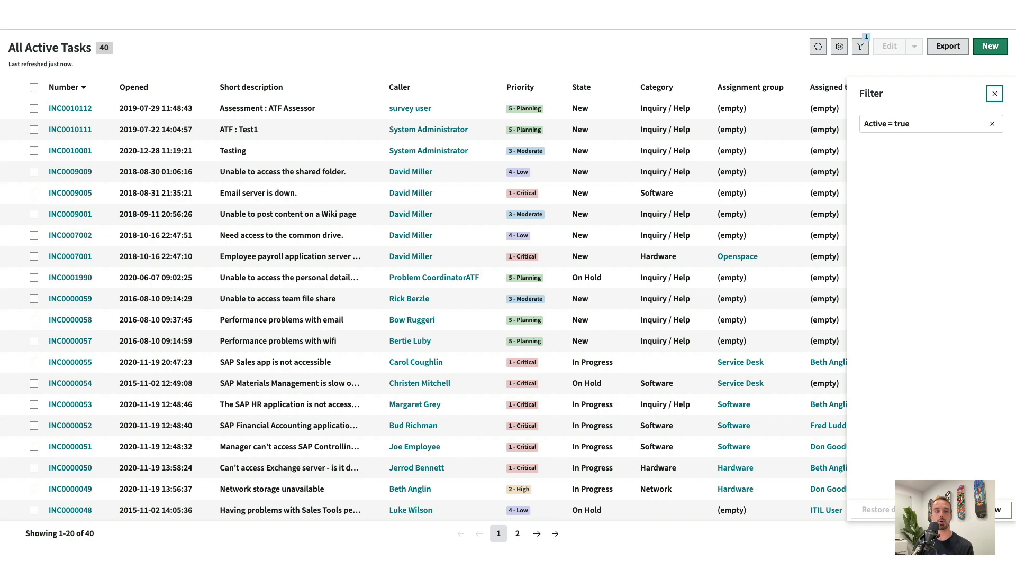
click(1002, 511)
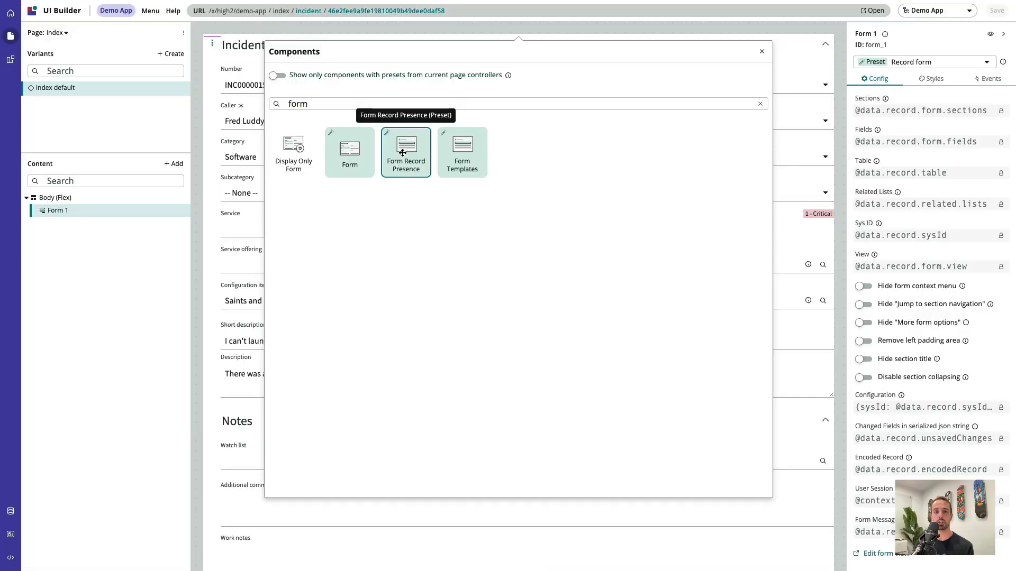
click(404, 158)
click(824, 239)
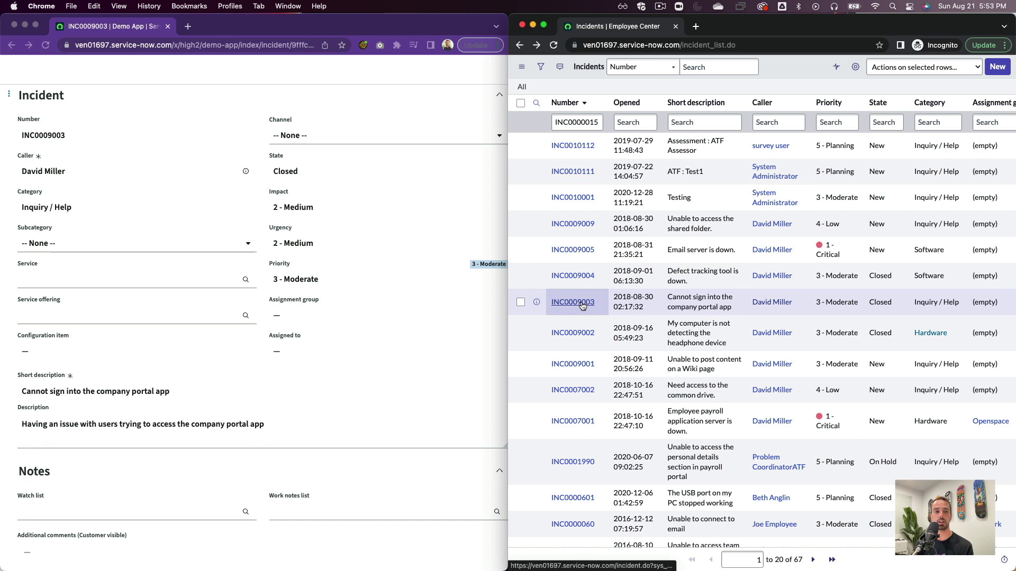
click(581, 303)
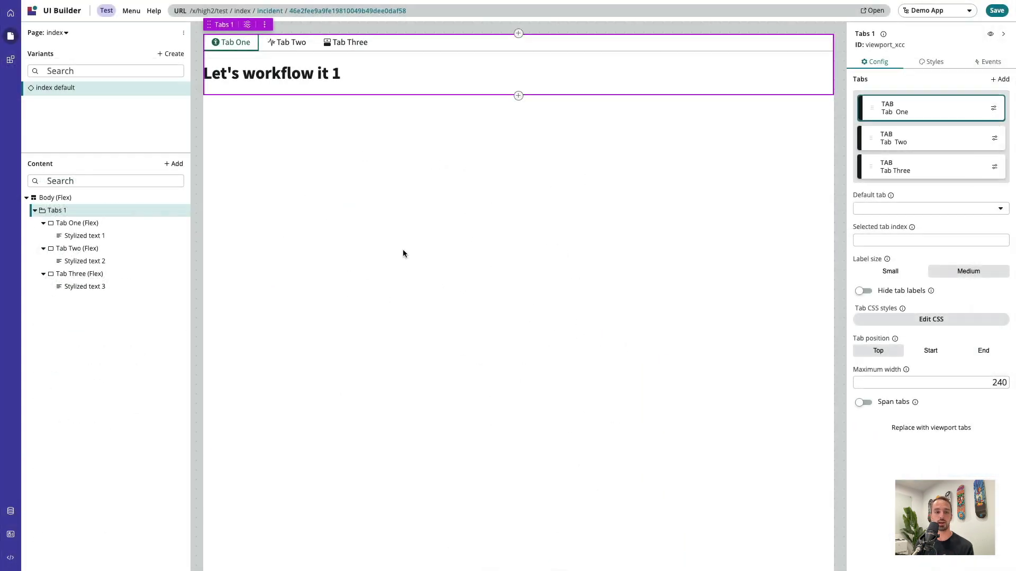
- Preview Tab Two and Tab Three, then move the Tabs position from Start to End
click(926, 142)
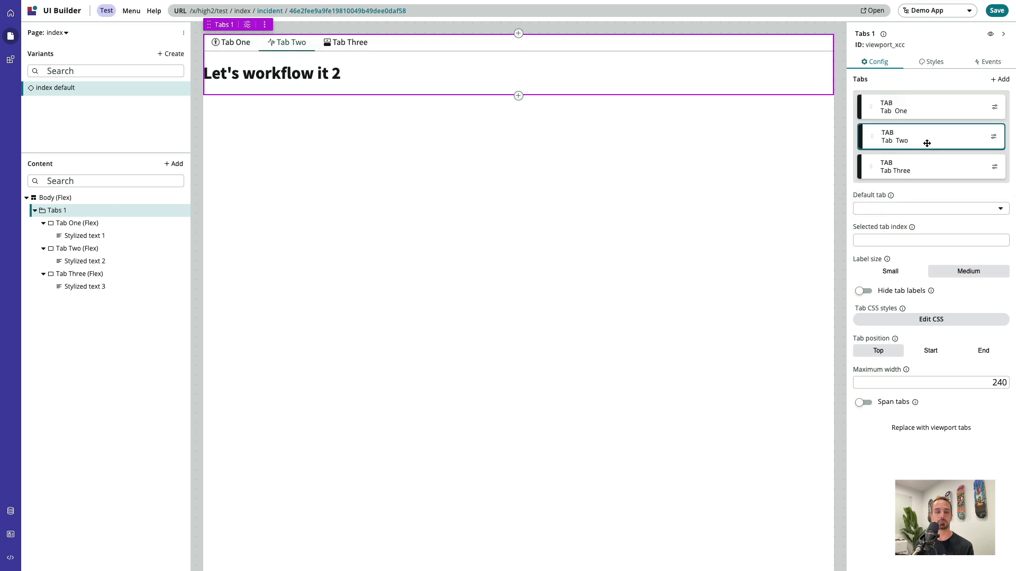
click(923, 168)
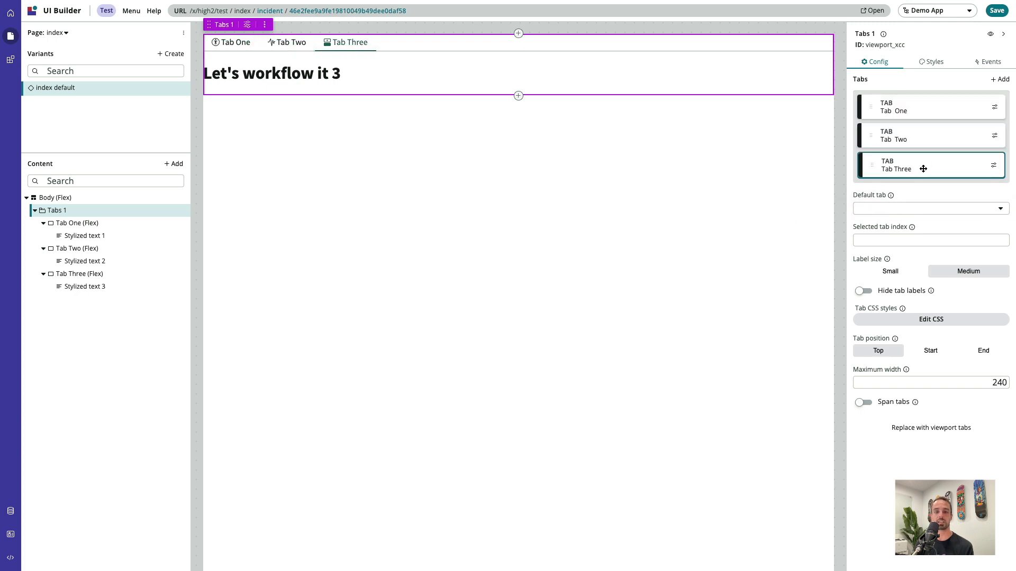
click(927, 352)
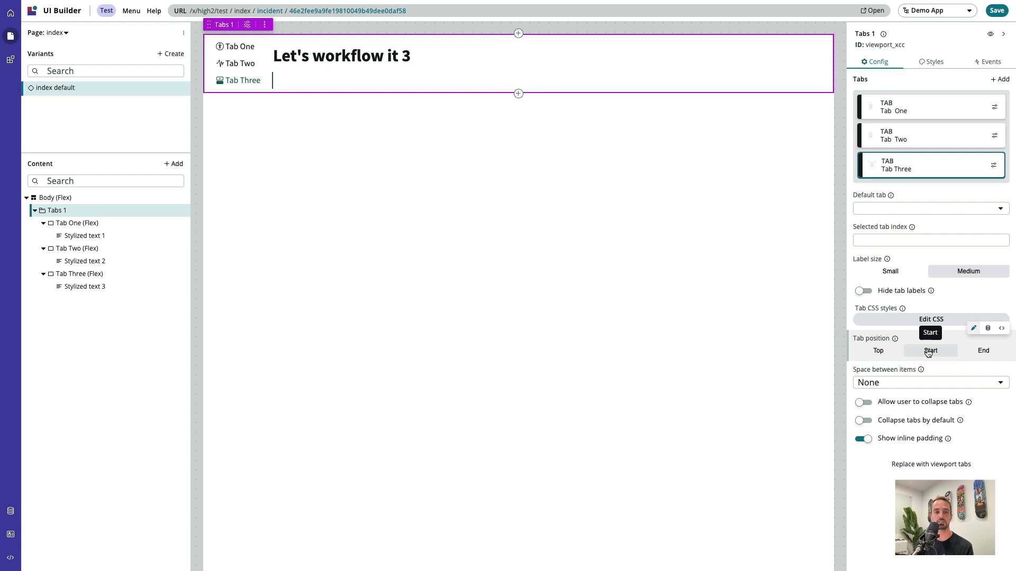
click(984, 352)
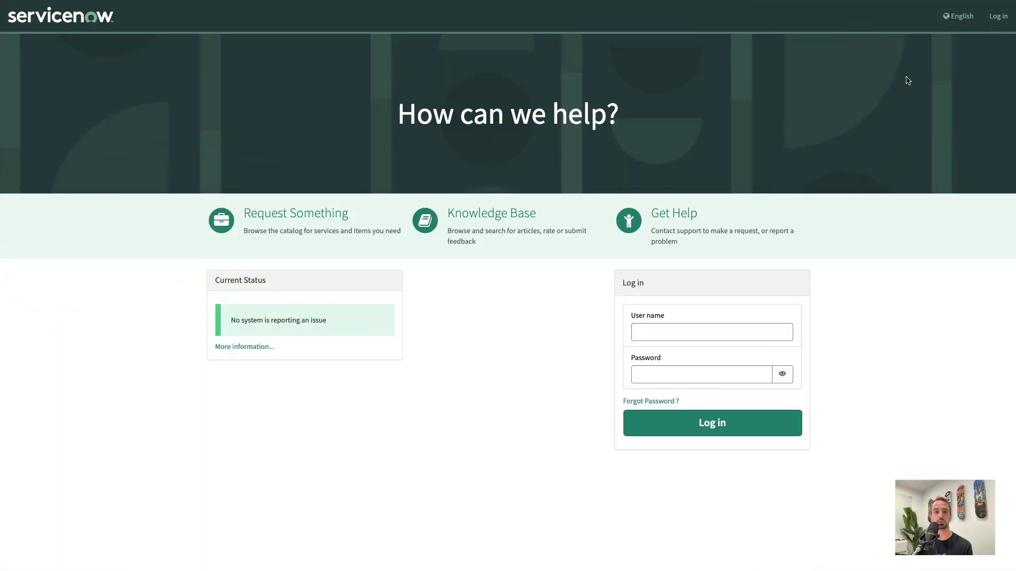
- Switch the portal language to Español and reload the home page with &lang=es appended to the URL
click(957, 16)
click(909, 73)
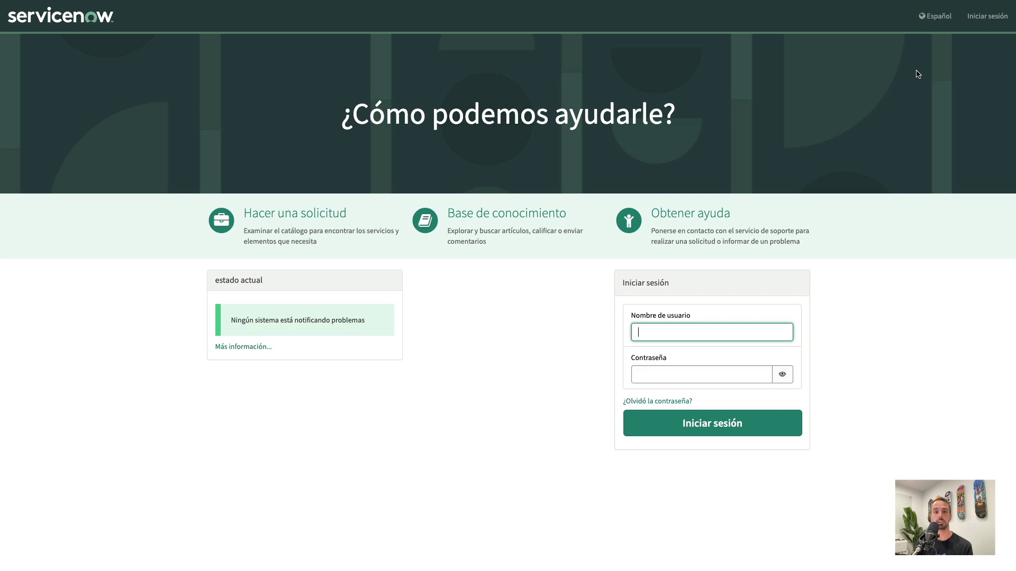
click(296, 47)
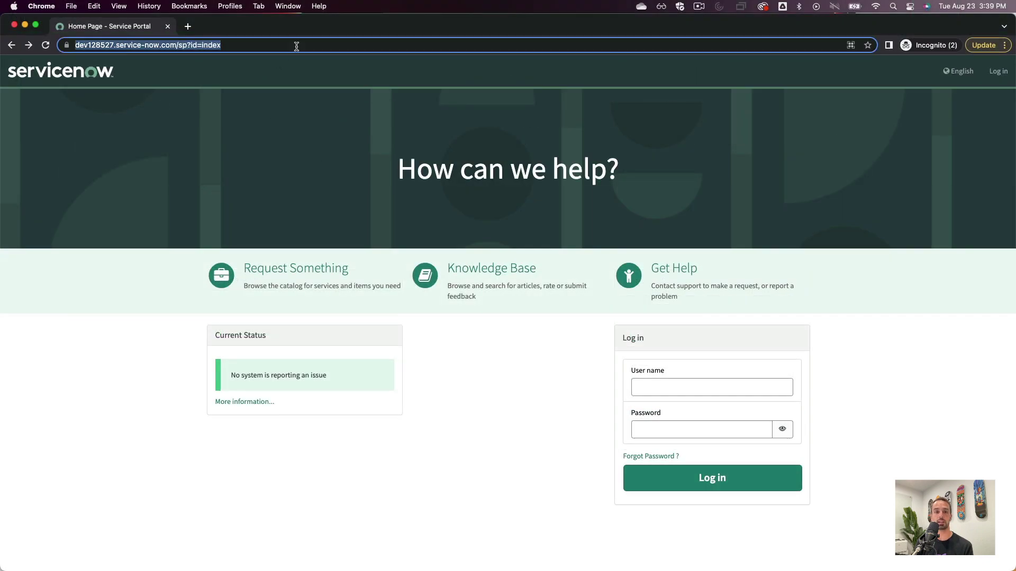
click(308, 45)
text(&lang=es)
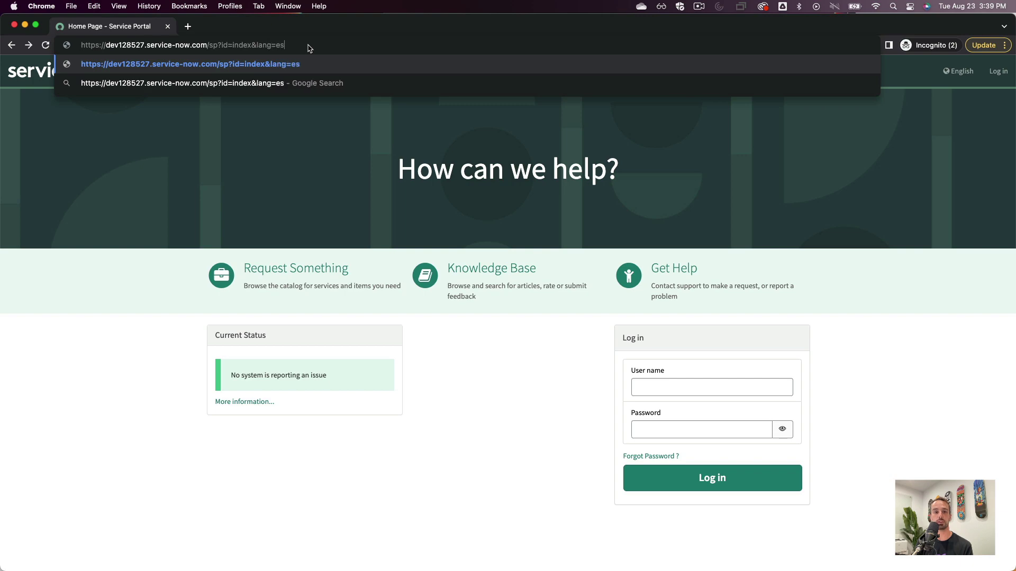
key(Return)
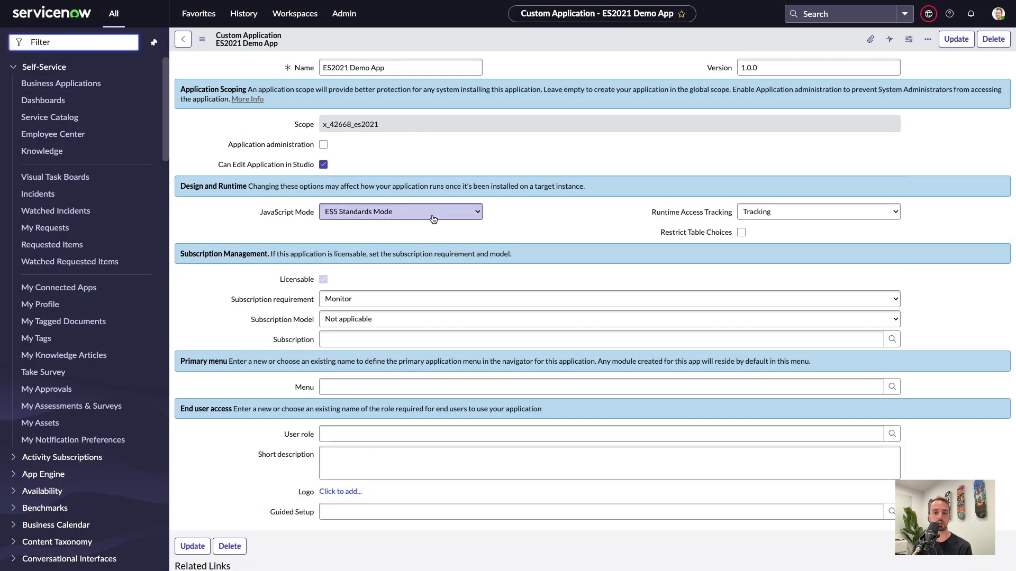
- Change the ES2021 Demo App's JavaScript Mode from ES5 to ECMAScript 2021 (ES12) and save the record
click(460, 212)
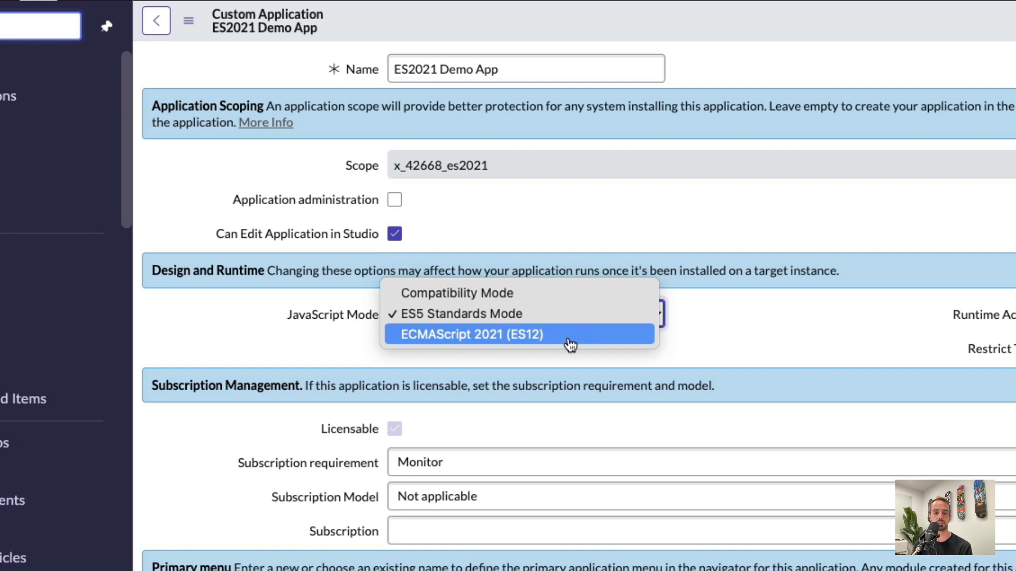
click(570, 345)
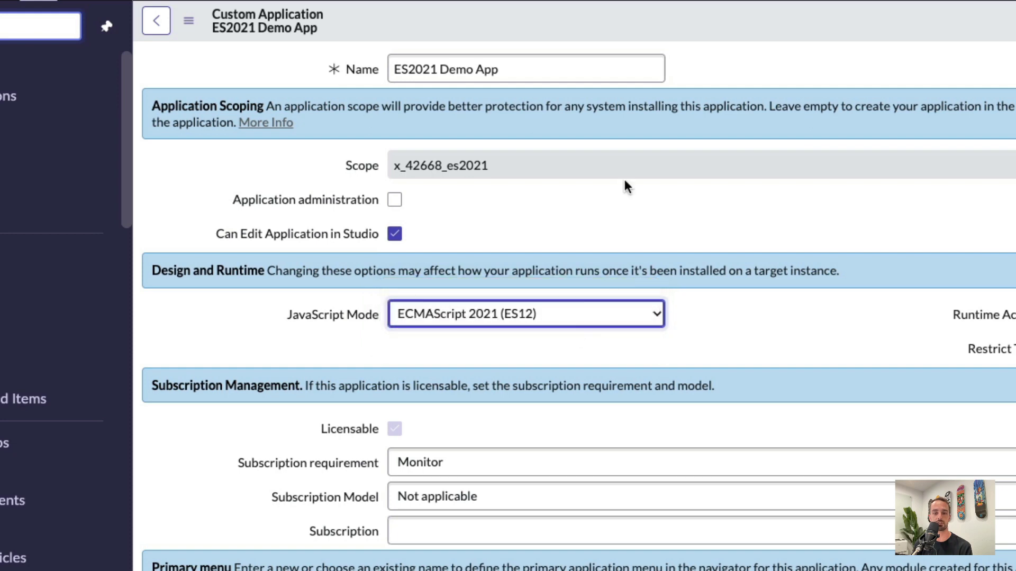
right_click(677, 15)
click(712, 30)
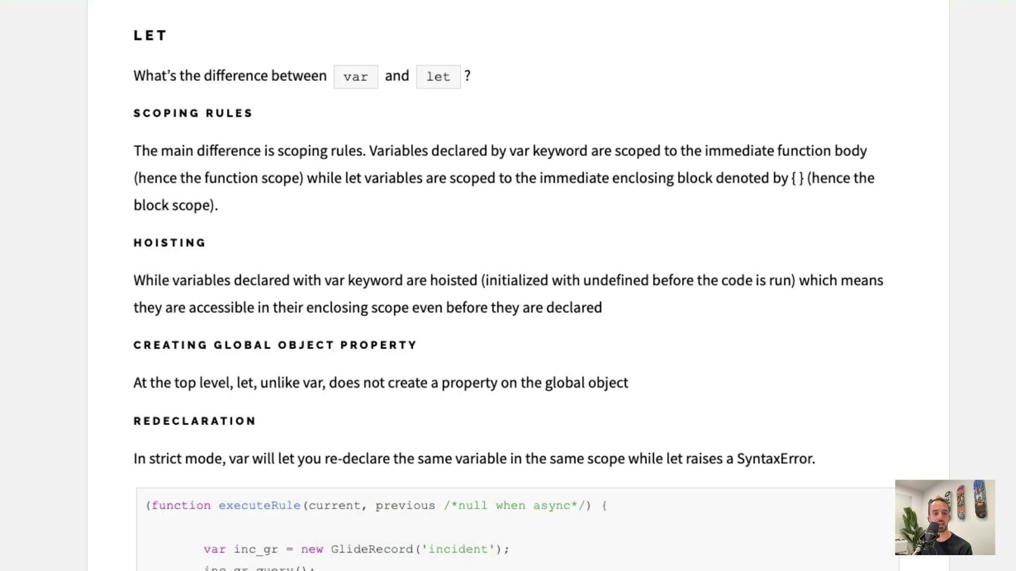
scroll(508, 285, up, 8)
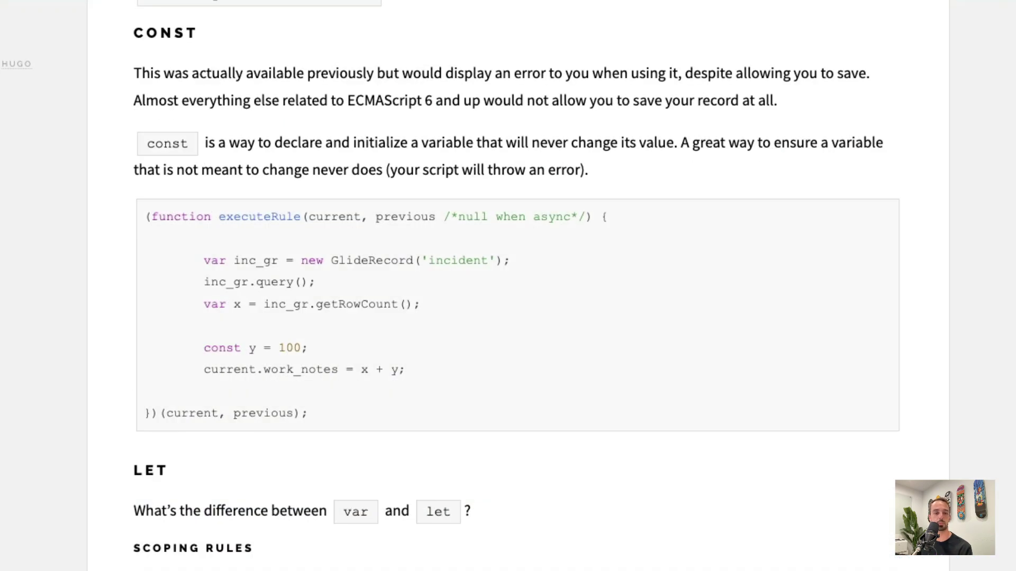
scroll(508, 285, up, 15)
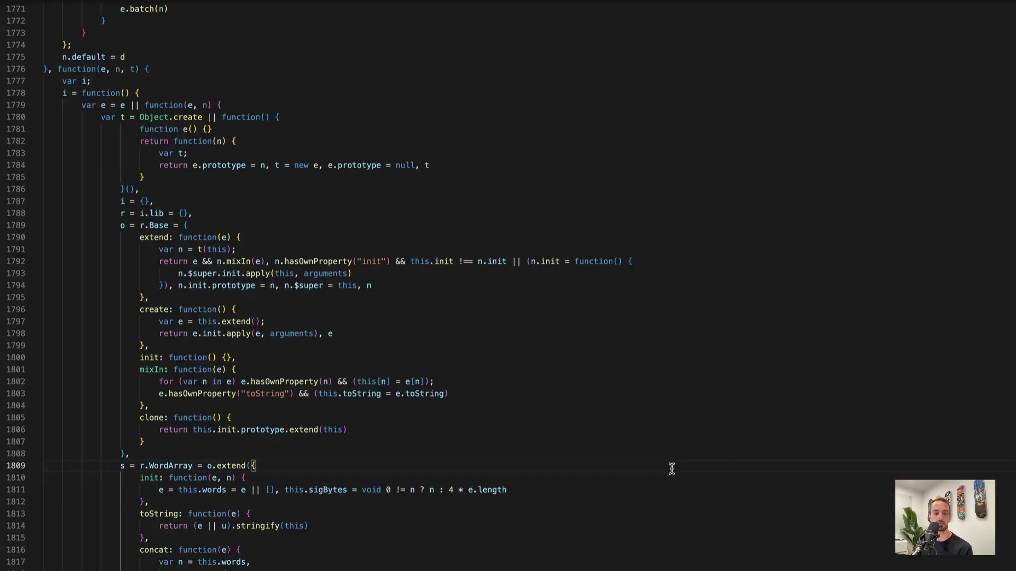
scroll(672, 468, down, 14)
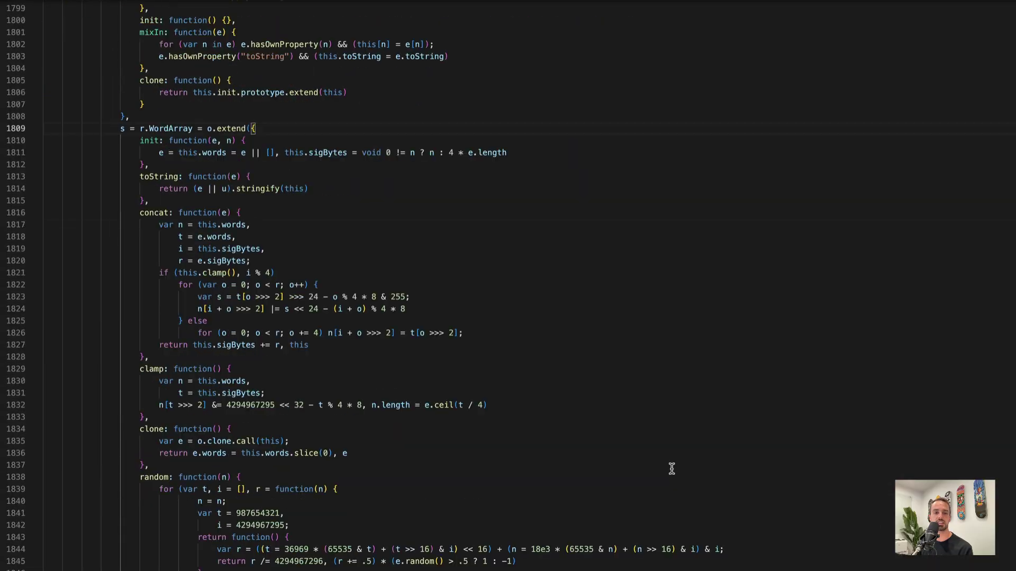
scroll(672, 469, down, 20)
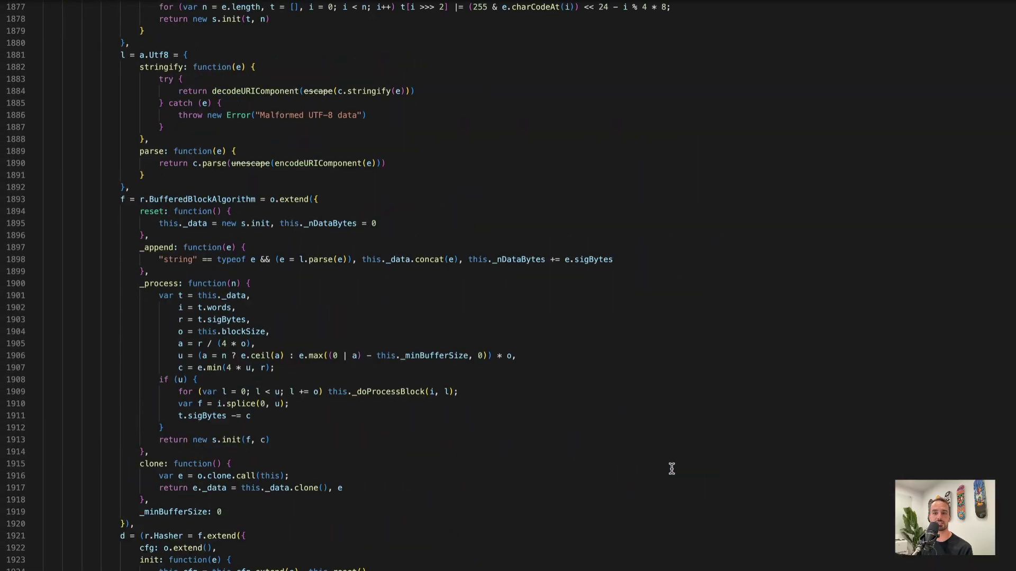
scroll(671, 469, down, 20)
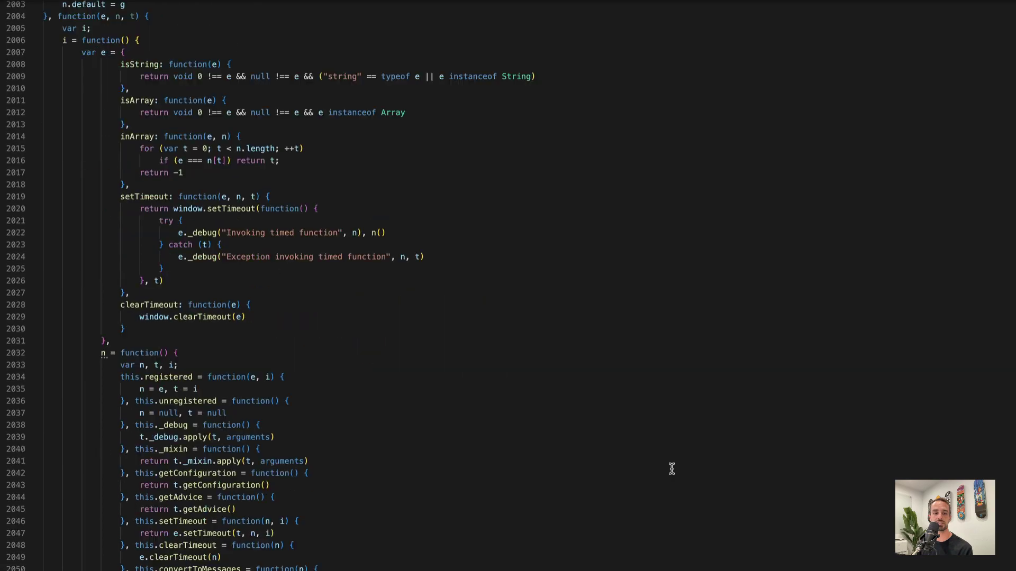
scroll(672, 469, down, 20)
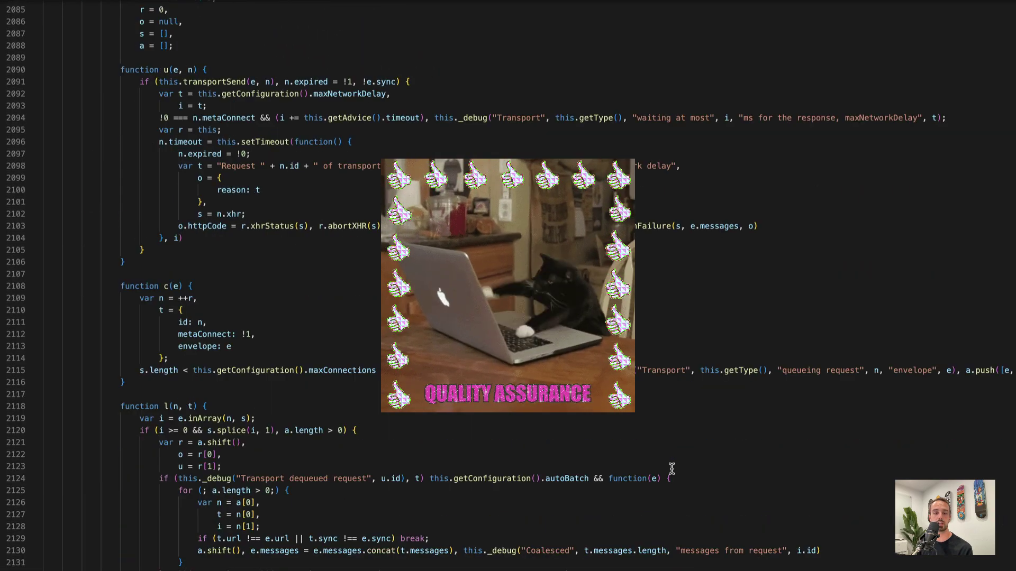
scroll(671, 469, down, 17)
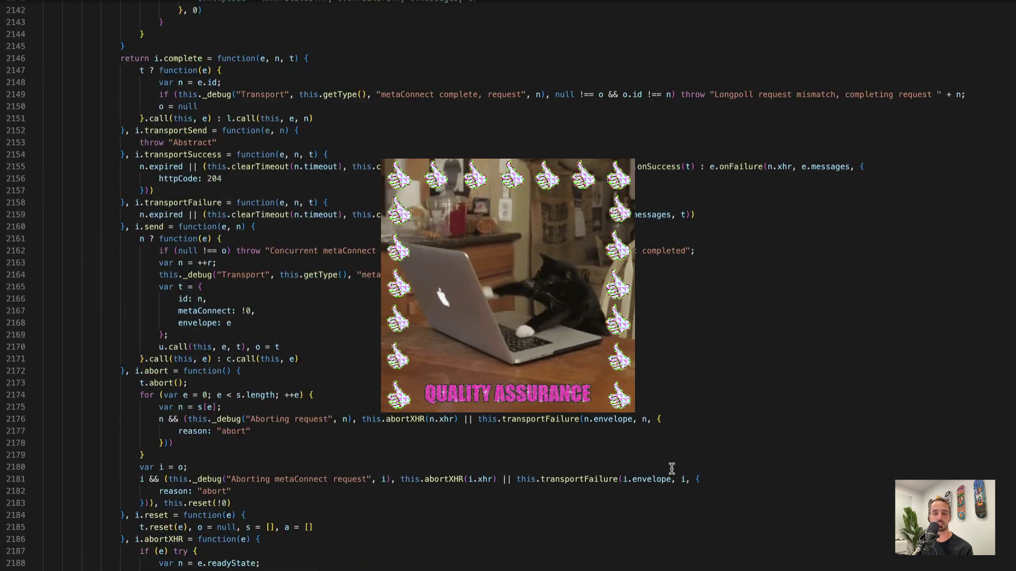
scroll(671, 469, down, 10)
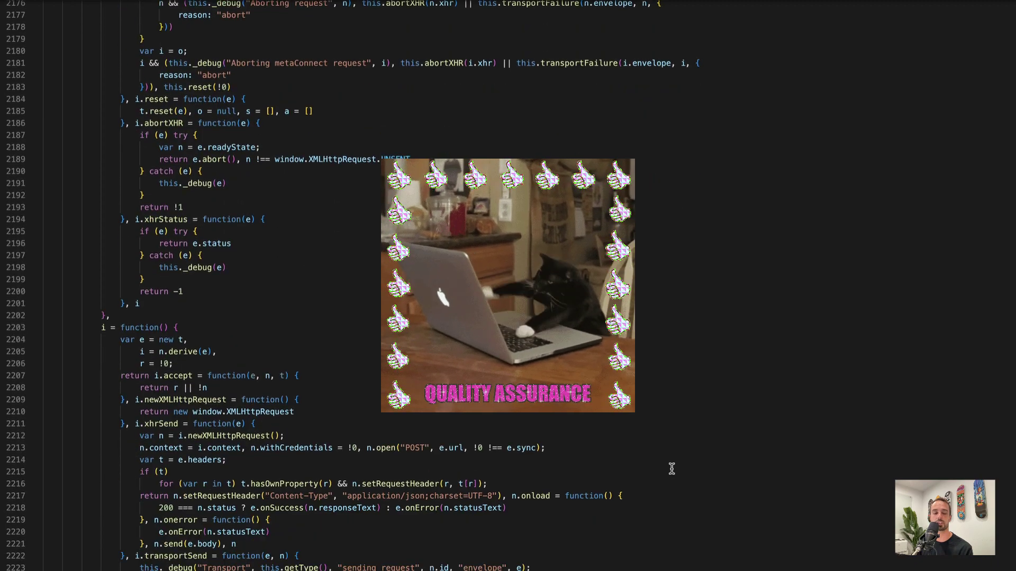